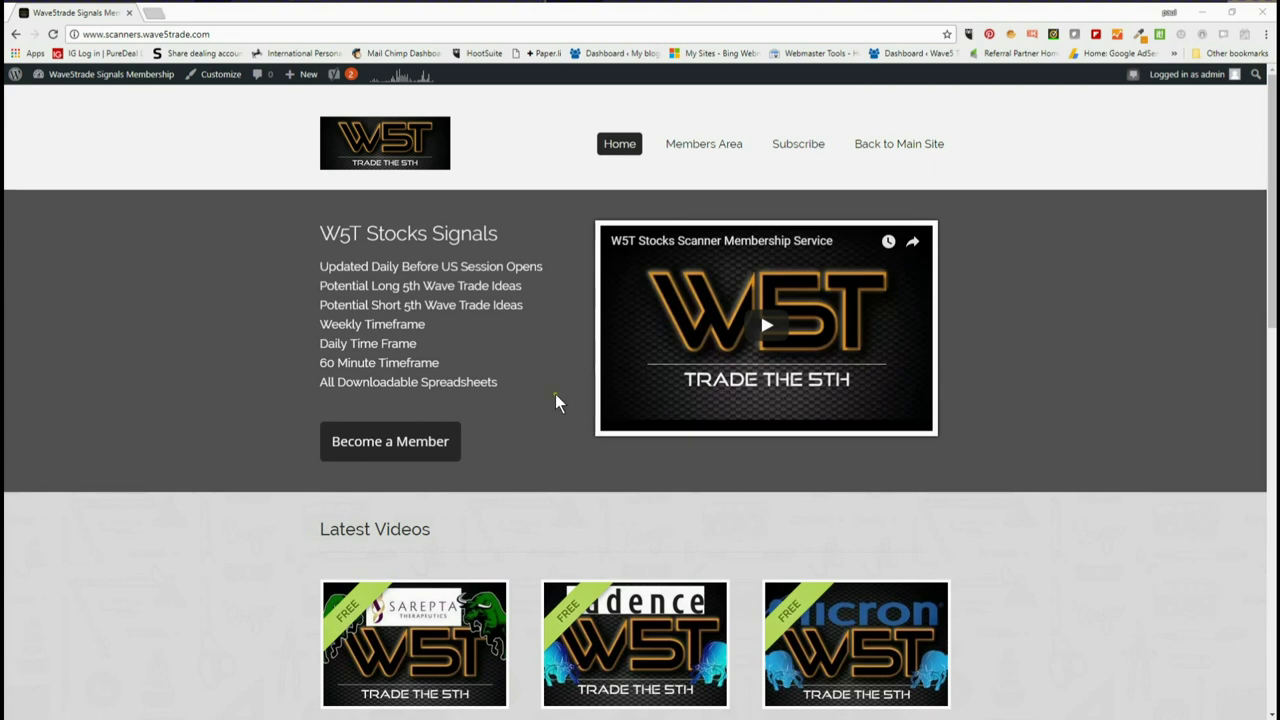
# - Open the Potential Long Trades page of the Members Area and view the 10 April long signals workbook's daily sheet
pyautogui.moveTo(718, 157)
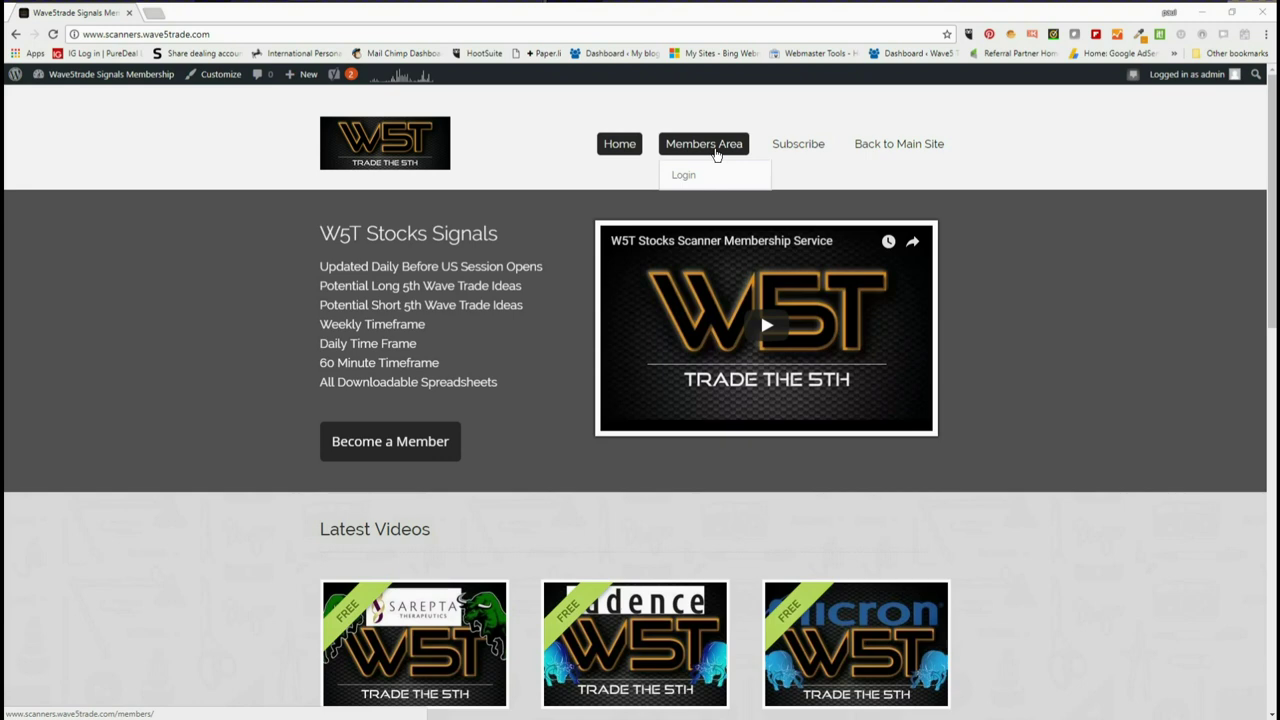
pyautogui.click(716, 172)
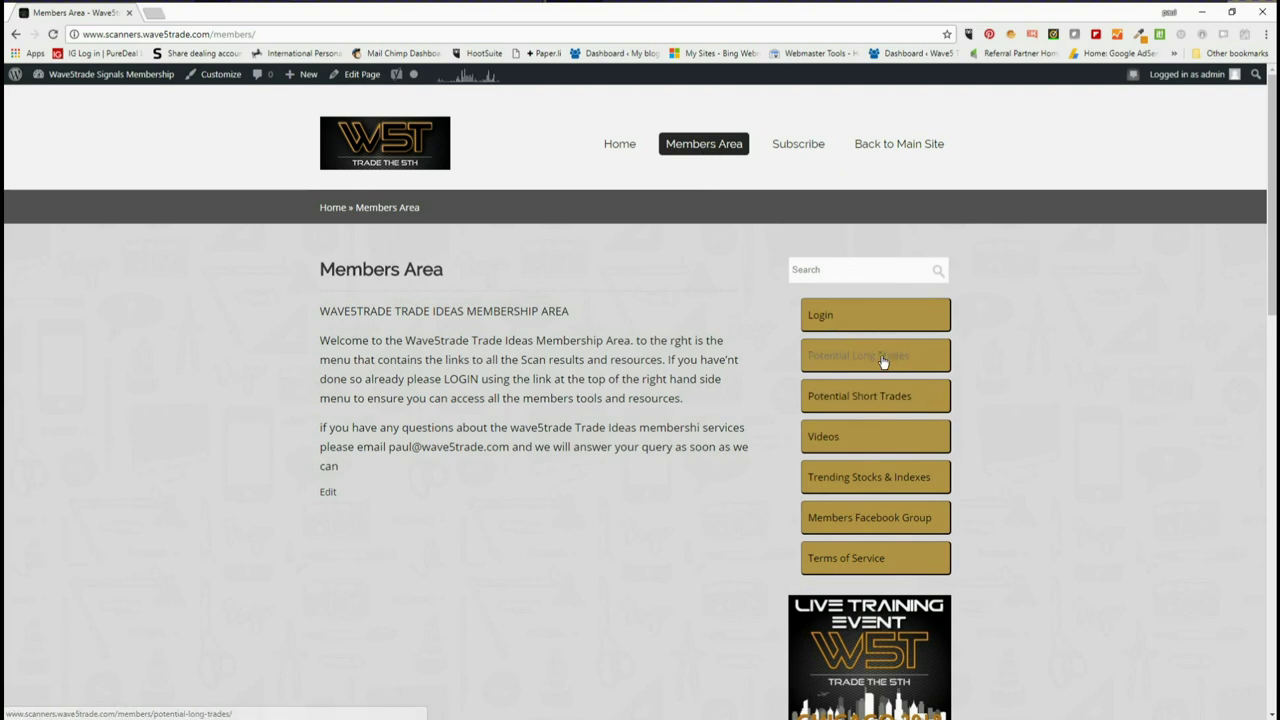
pyautogui.click(883, 362)
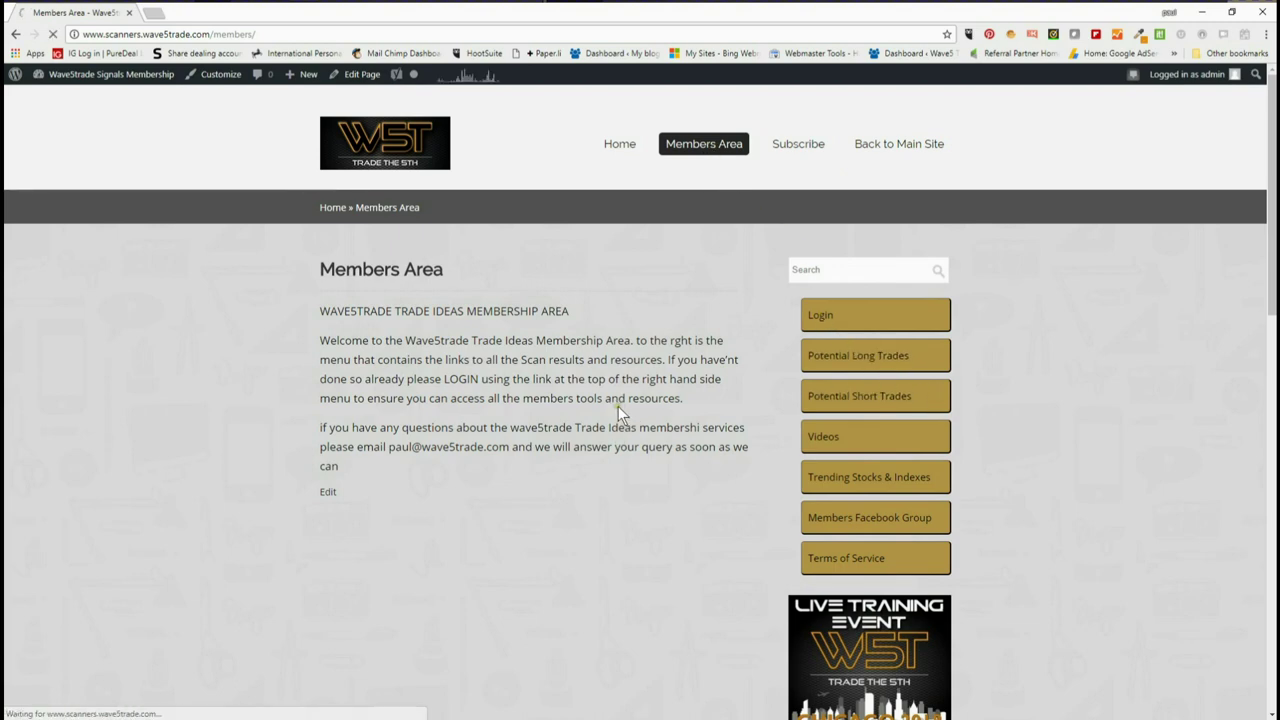
pyautogui.scroll(-1, 604, 416)
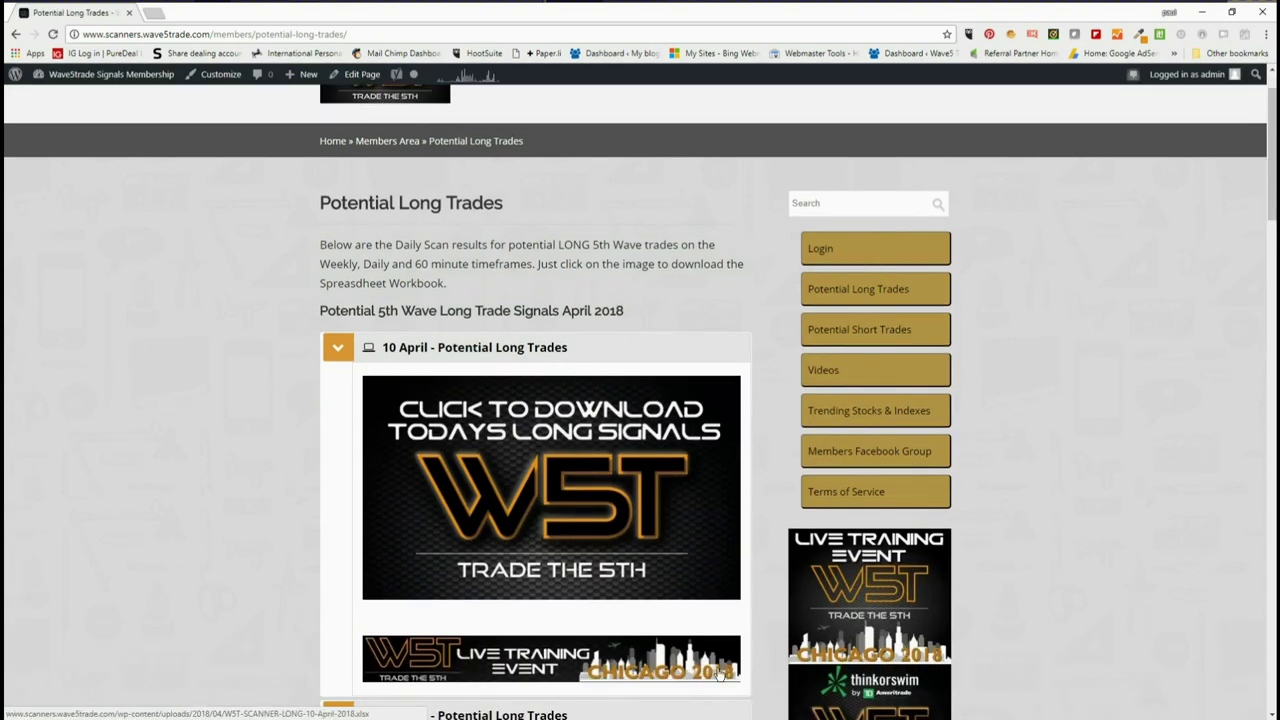
pyautogui.click(566, 486)
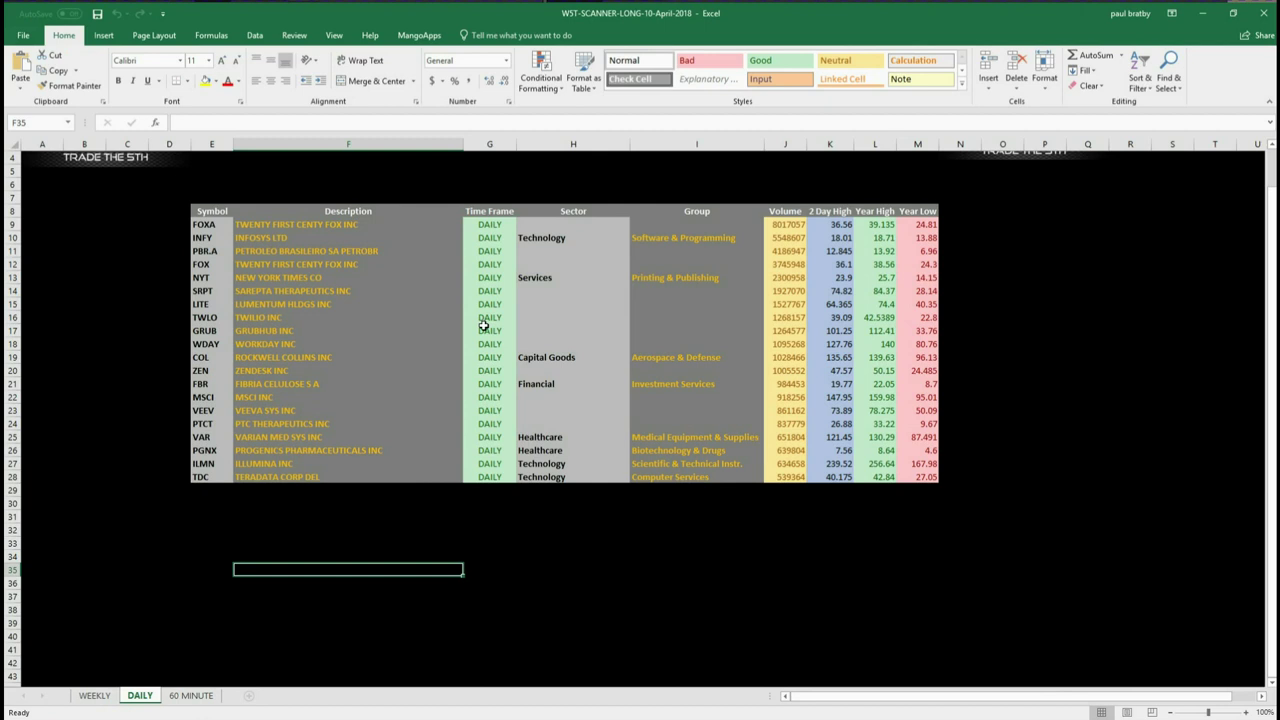
pyautogui.scroll(1, 134, 389)
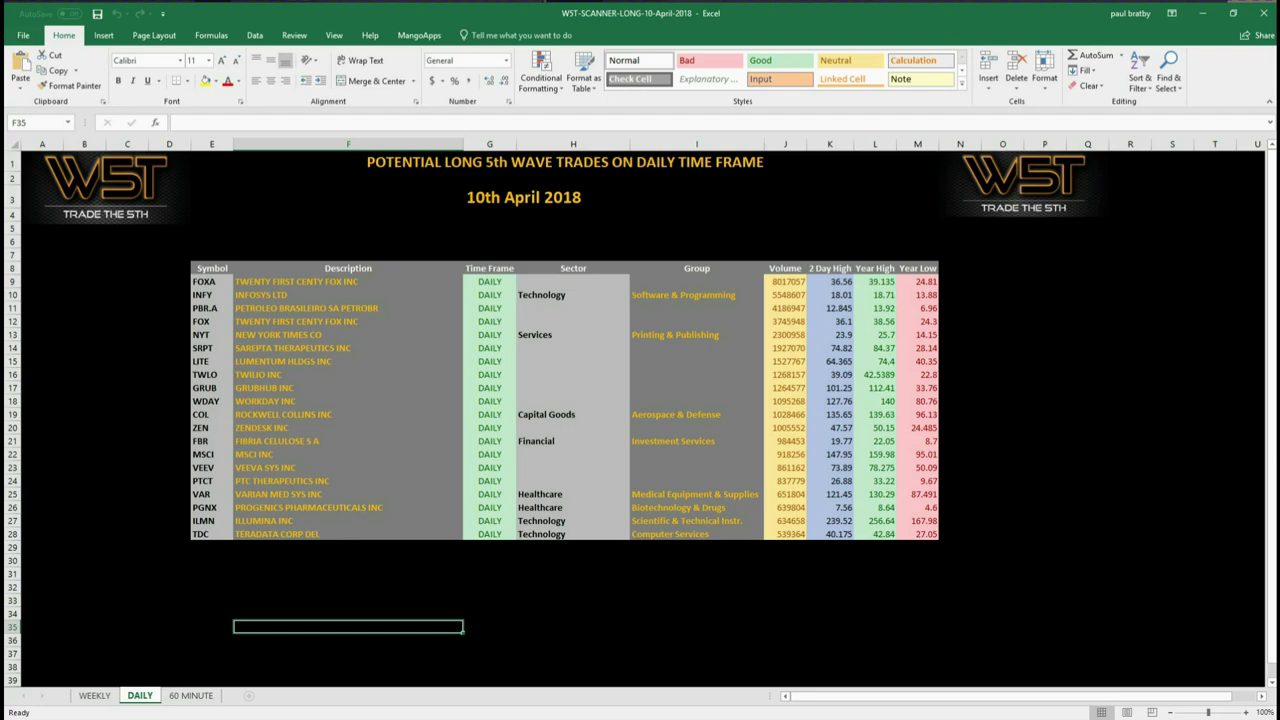
# - Switch to NinjaTrader's FBR daily chart and compress its time and price scales to show the uptrend from early 2017
pyautogui.hotkey('alt', 'Tab')
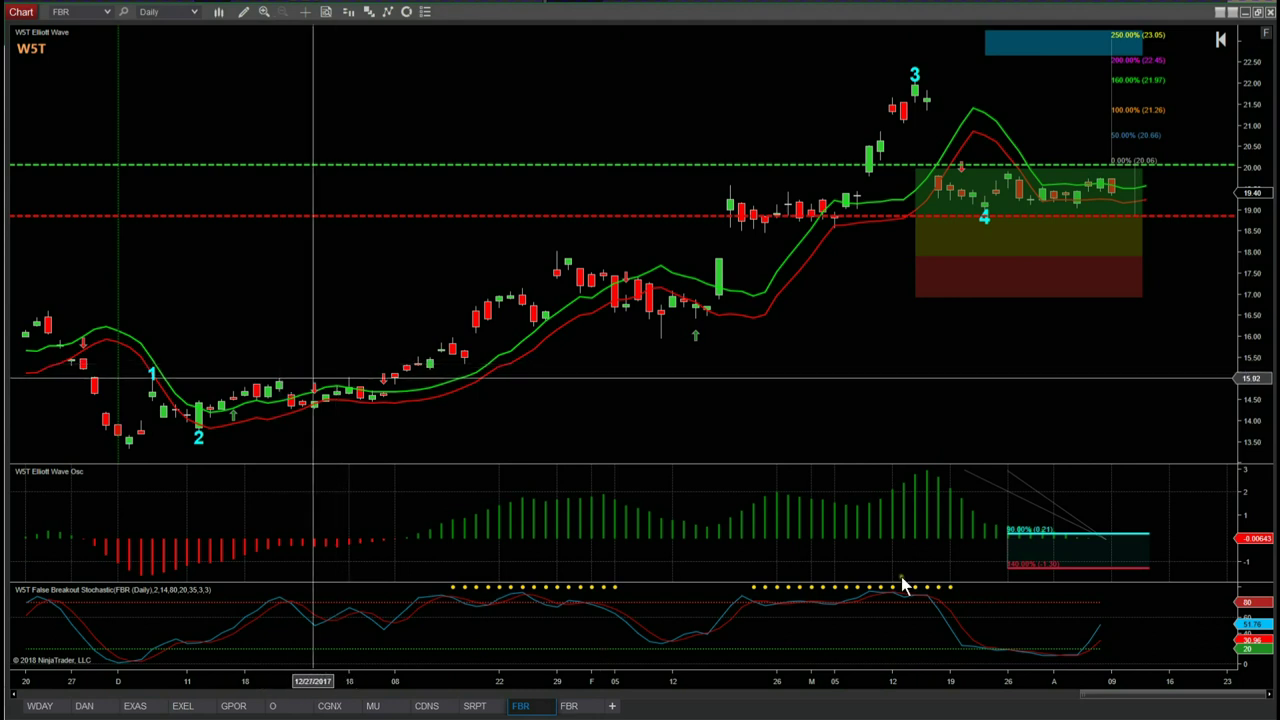
pyautogui.moveTo(391, 680); pyautogui.dragTo(588, 683)
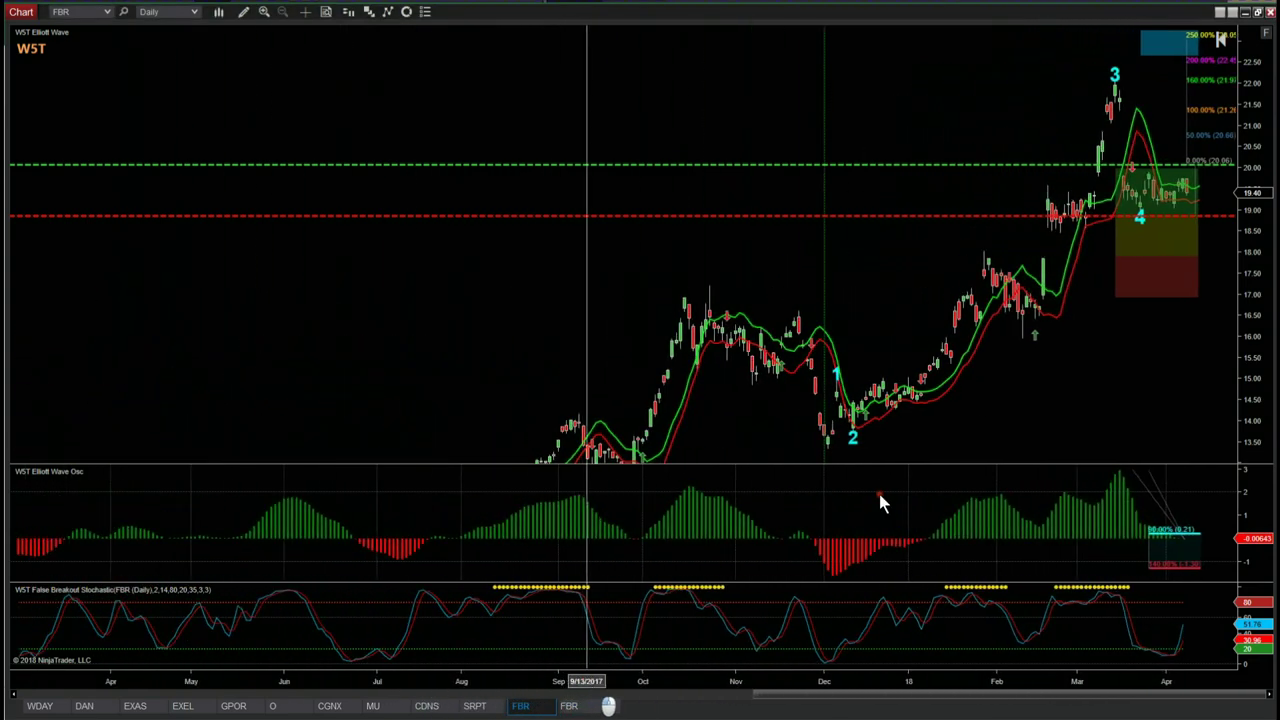
pyautogui.moveTo(1249, 240); pyautogui.dragTo(1240, 400)
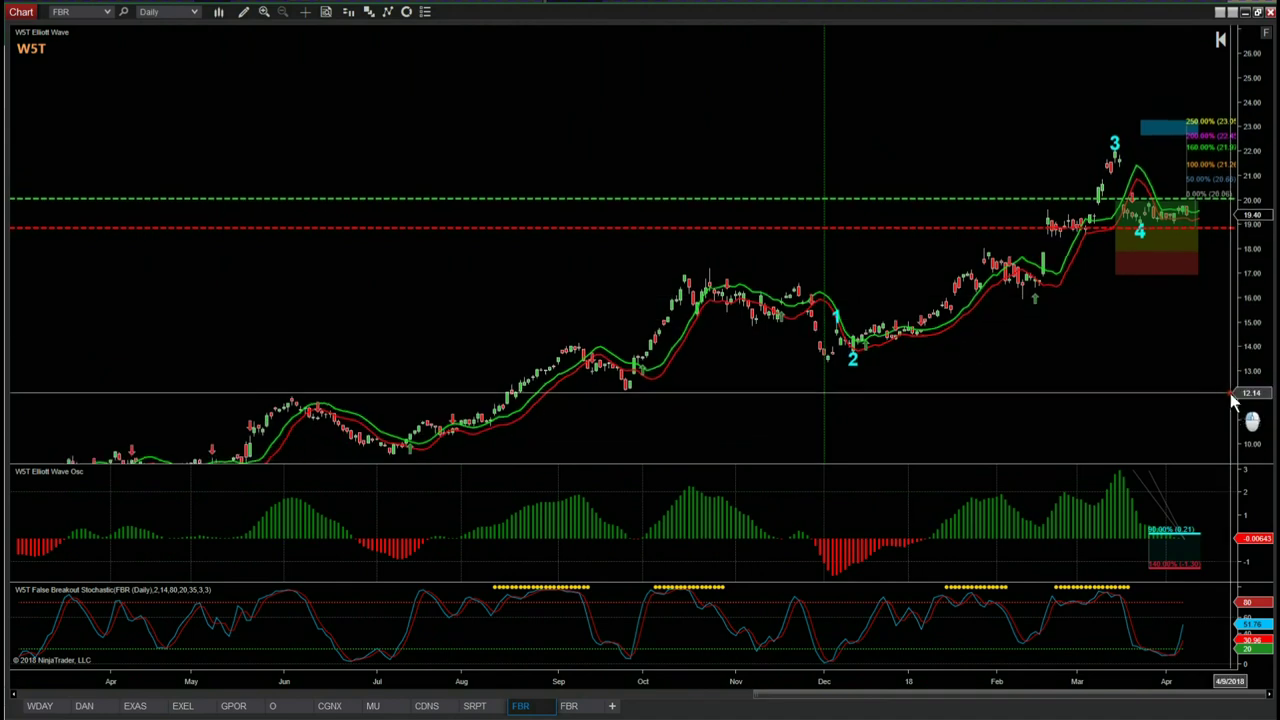
pyautogui.middleClick(1040, 399)
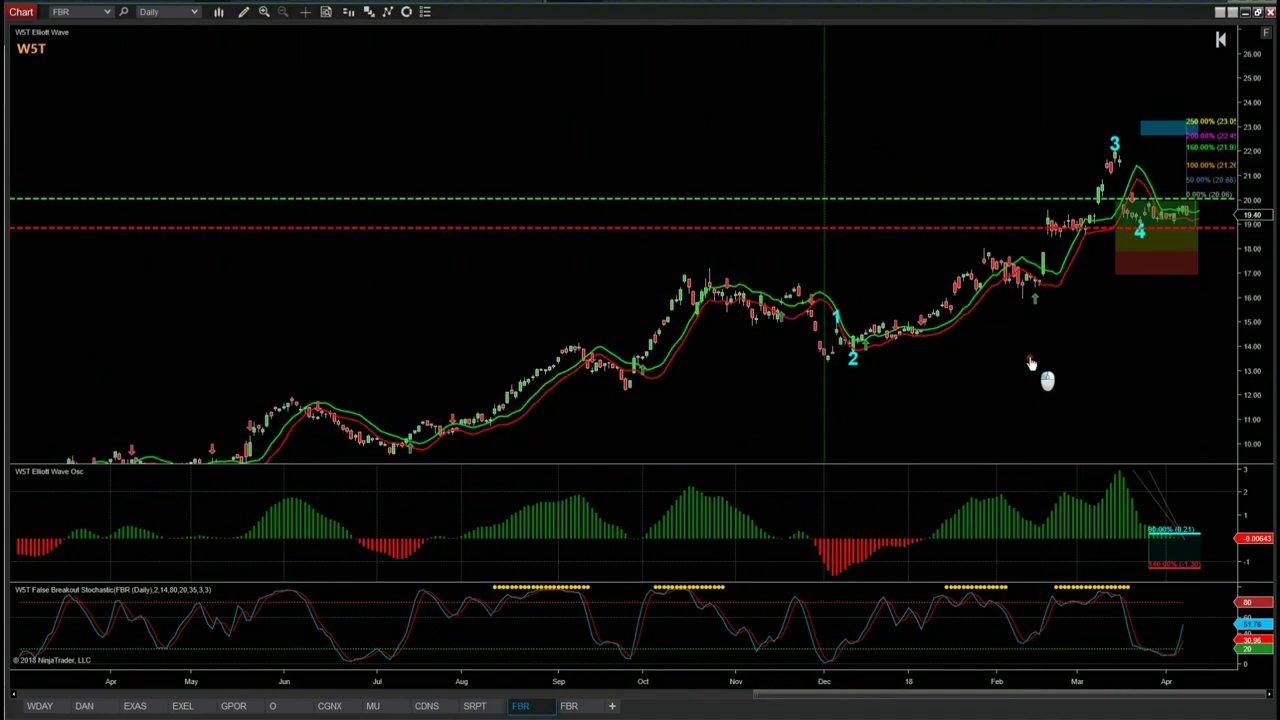
pyautogui.scroll(-1, 1032, 363)
pyautogui.middleClick(1026, 348)
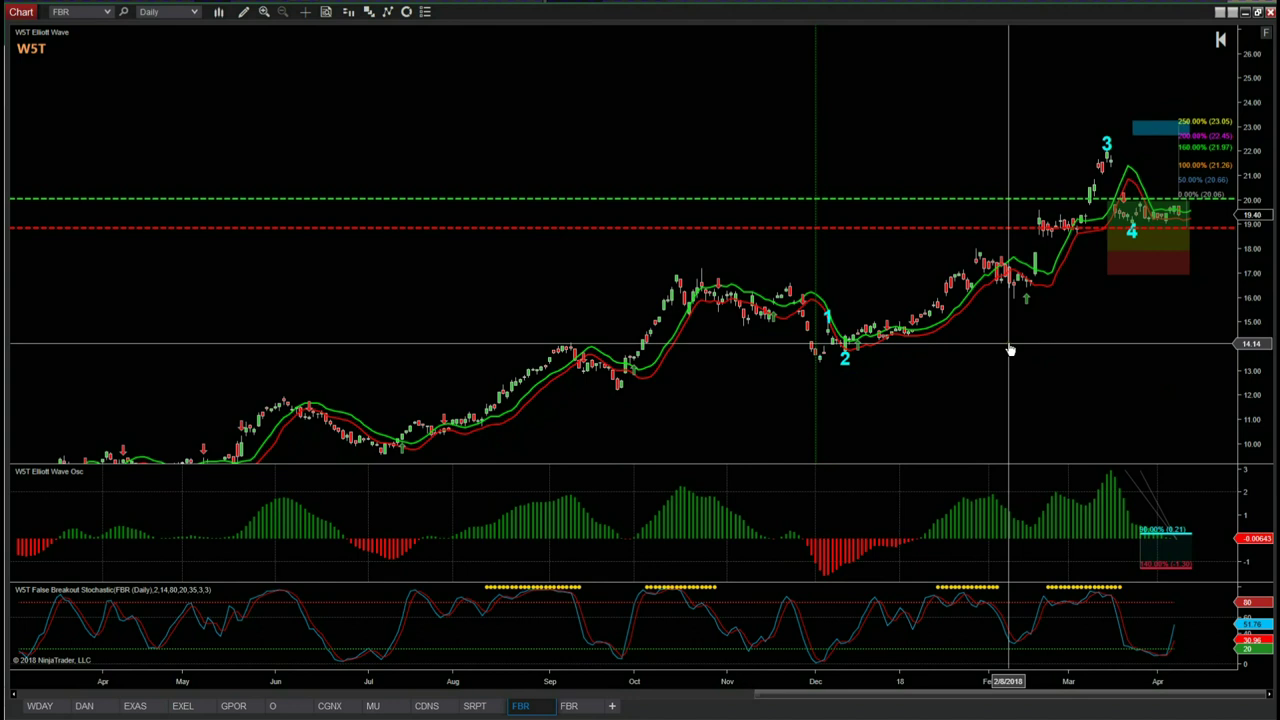
pyautogui.moveTo(1031, 385); pyautogui.dragTo(1023, 325)
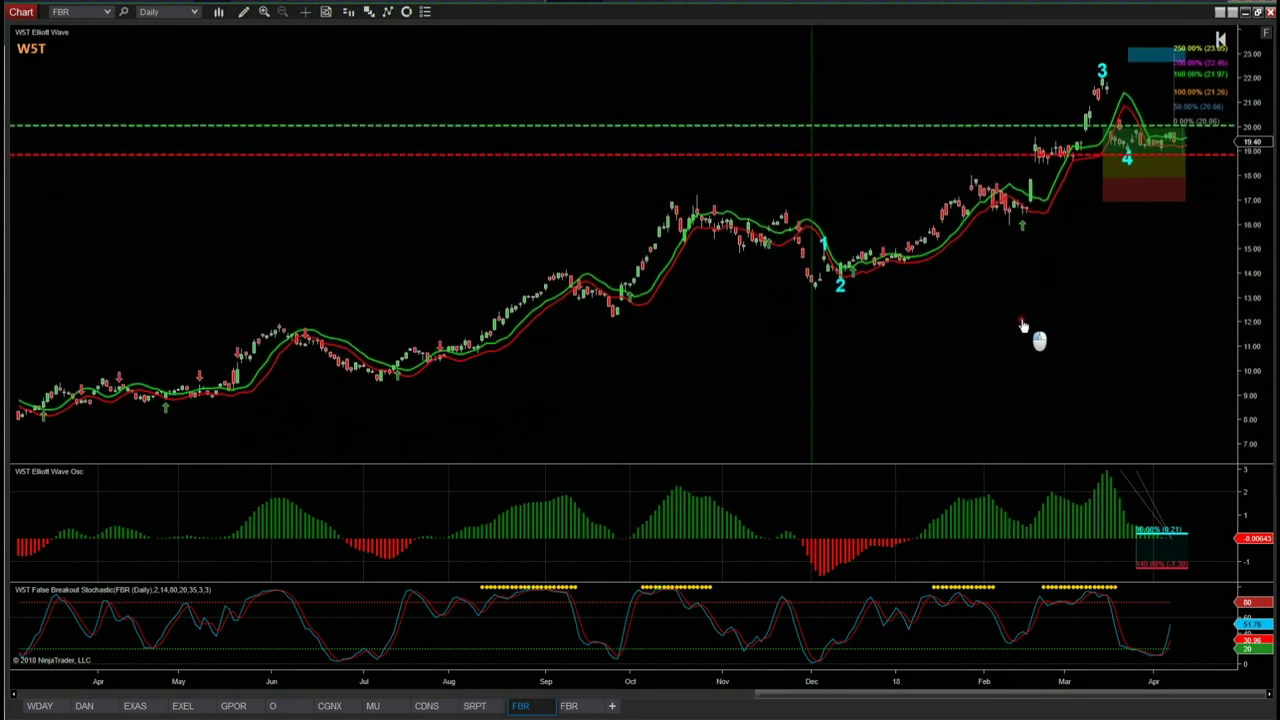
pyautogui.middleClick(1023, 332)
pyautogui.moveTo(632, 686); pyautogui.dragTo(910, 310)
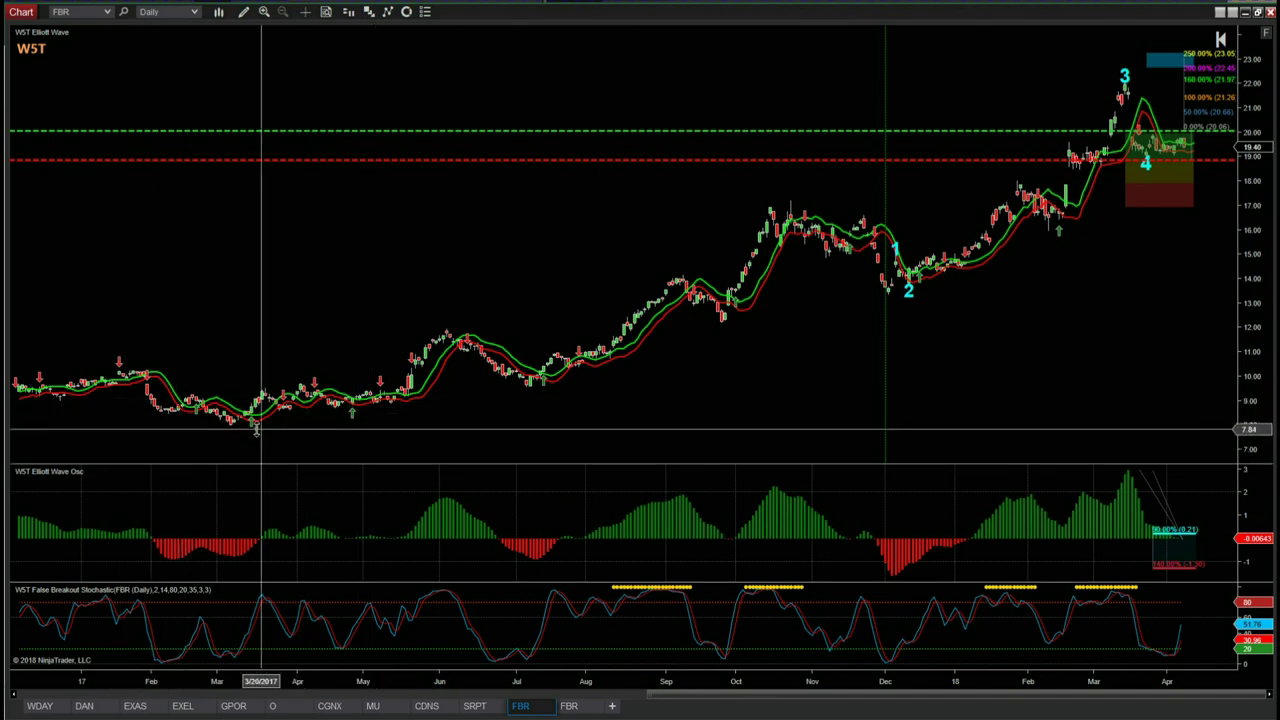
# - On the second FBR daily chart, restart the Elliott Wave count from the March 2017 low at 3/10/2017
pyautogui.click(572, 706)
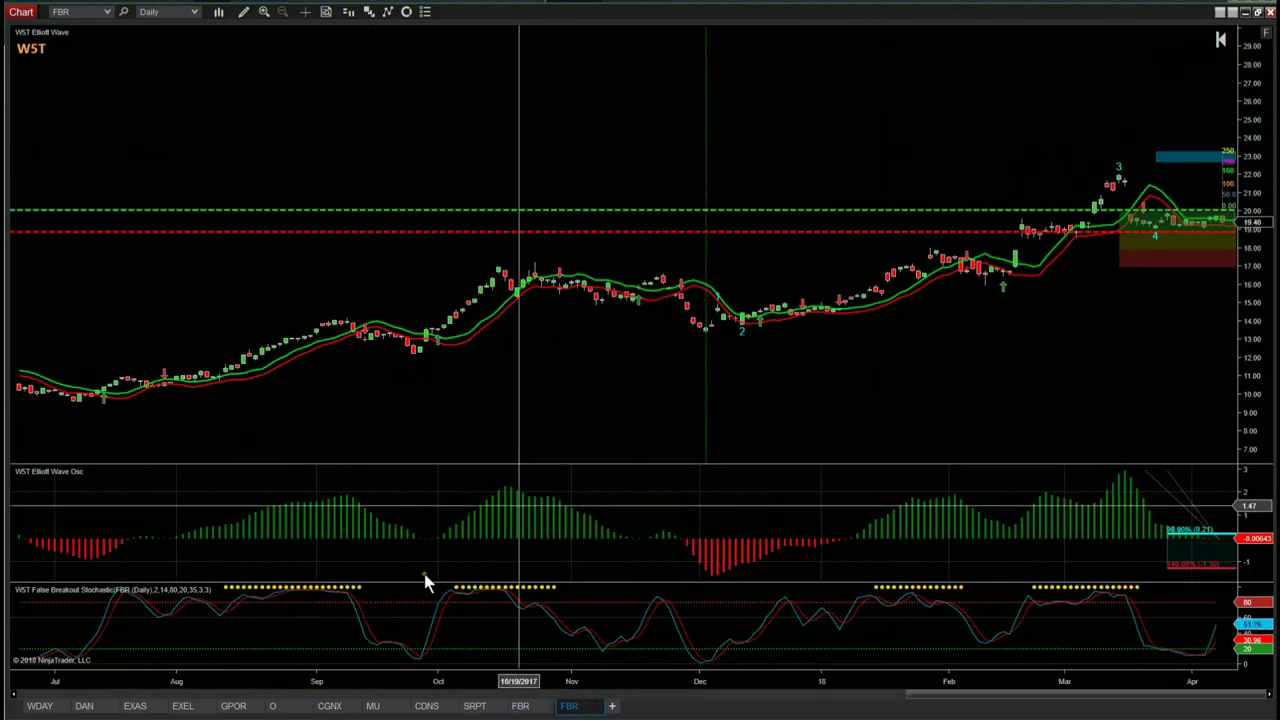
pyautogui.moveTo(571, 687); pyautogui.dragTo(615, 688)
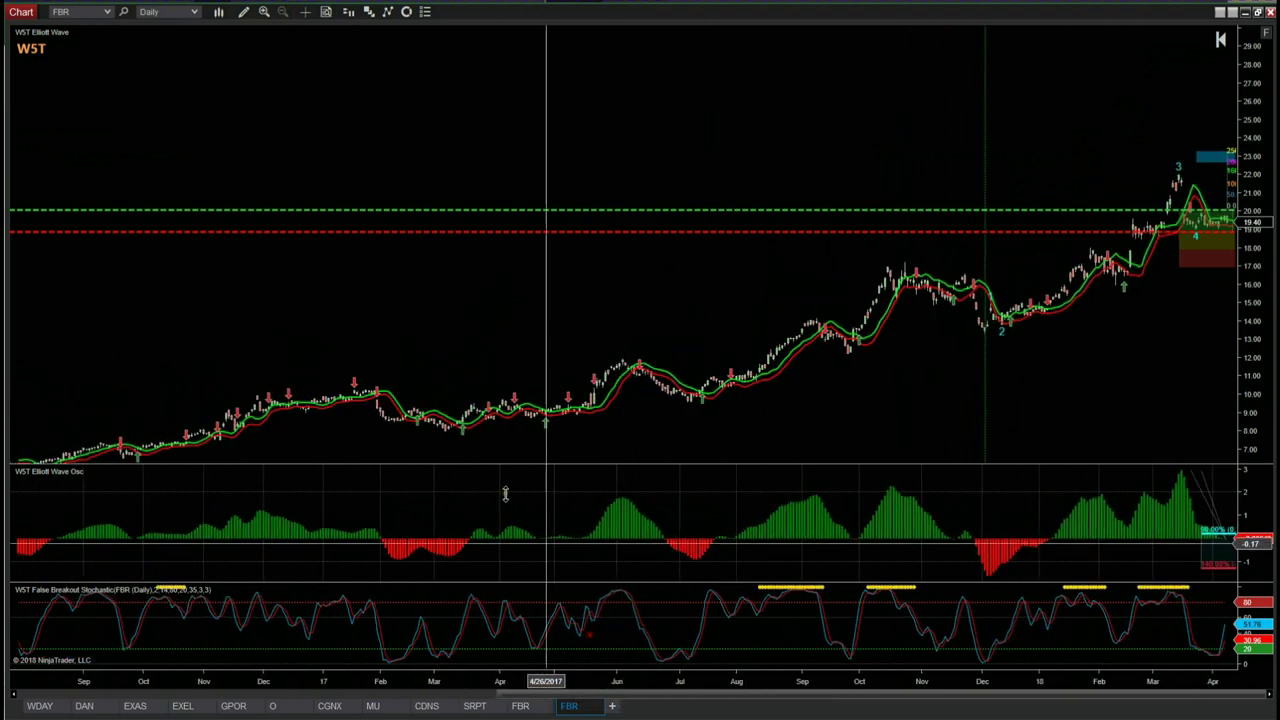
pyautogui.click(455, 446)
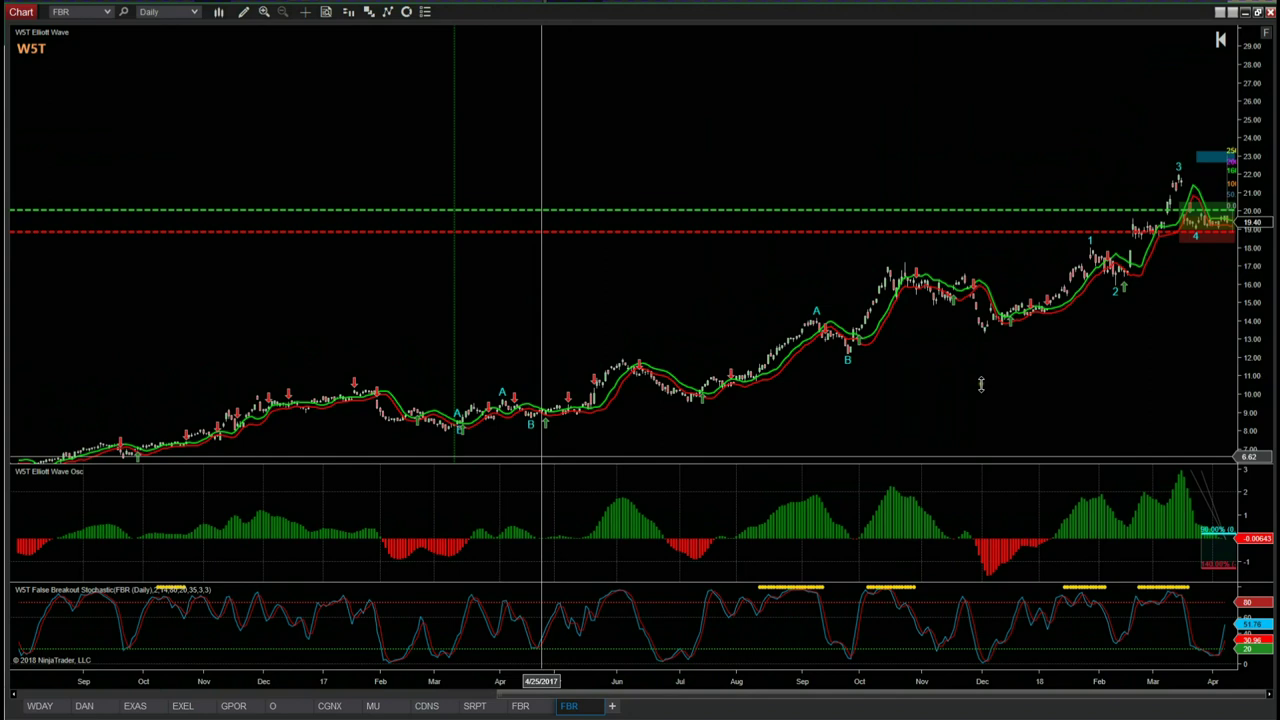
pyautogui.moveTo(1179, 331); pyautogui.dragTo(1104, 262)
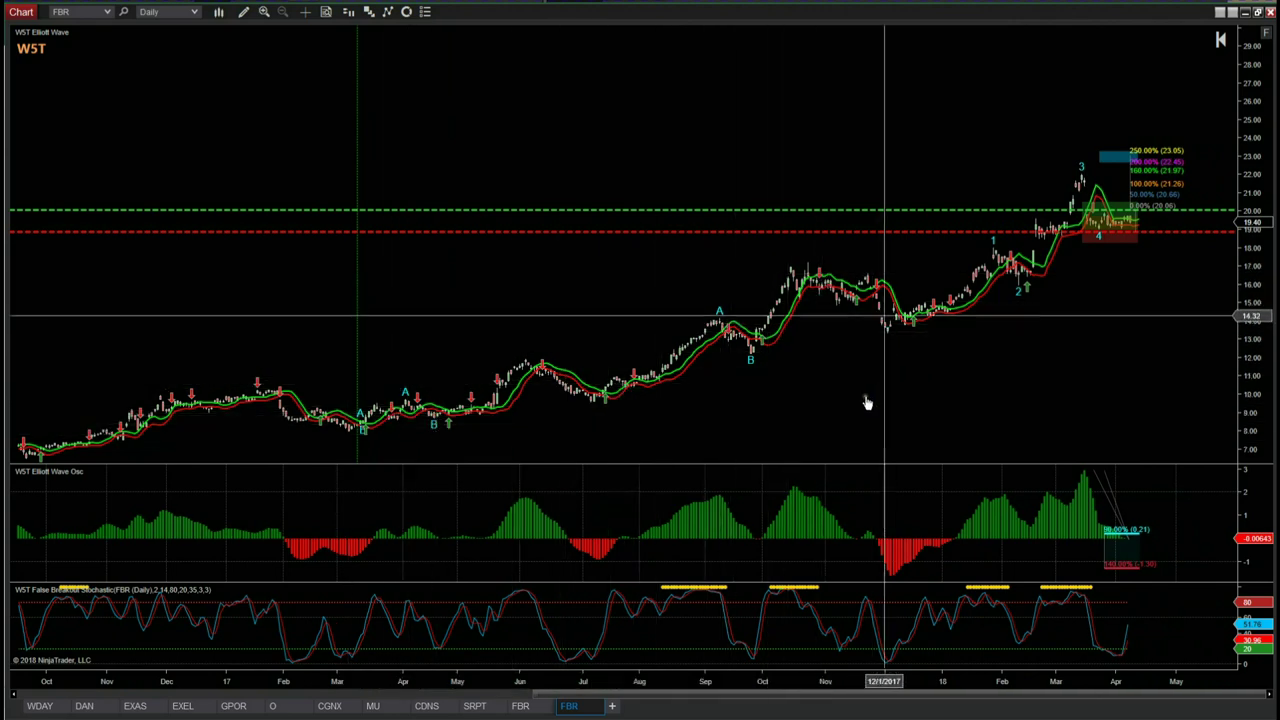
# - Return to the first FBR chart and enlarge the wave 3 to wave 4 area with its pullback zone and targets
pyautogui.click(526, 708)
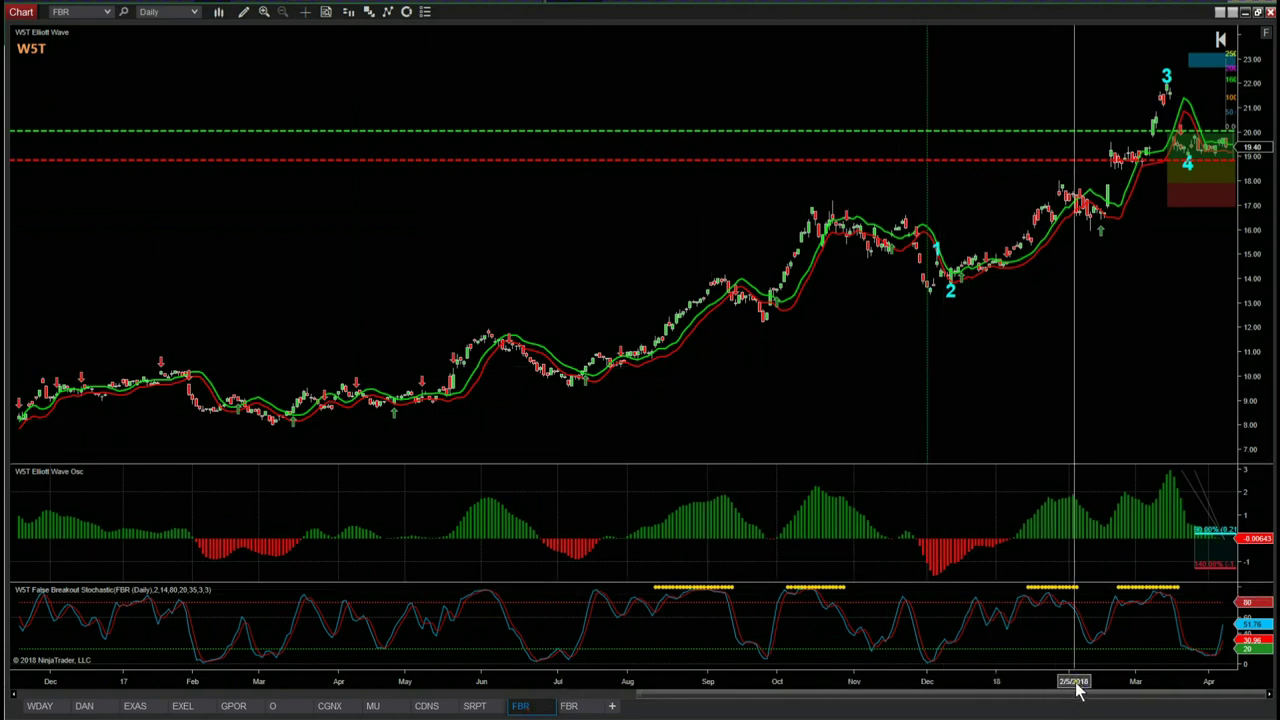
pyautogui.moveTo(1086, 680); pyautogui.dragTo(696, 260)
pyautogui.moveTo(1063, 420); pyautogui.dragTo(792, 462)
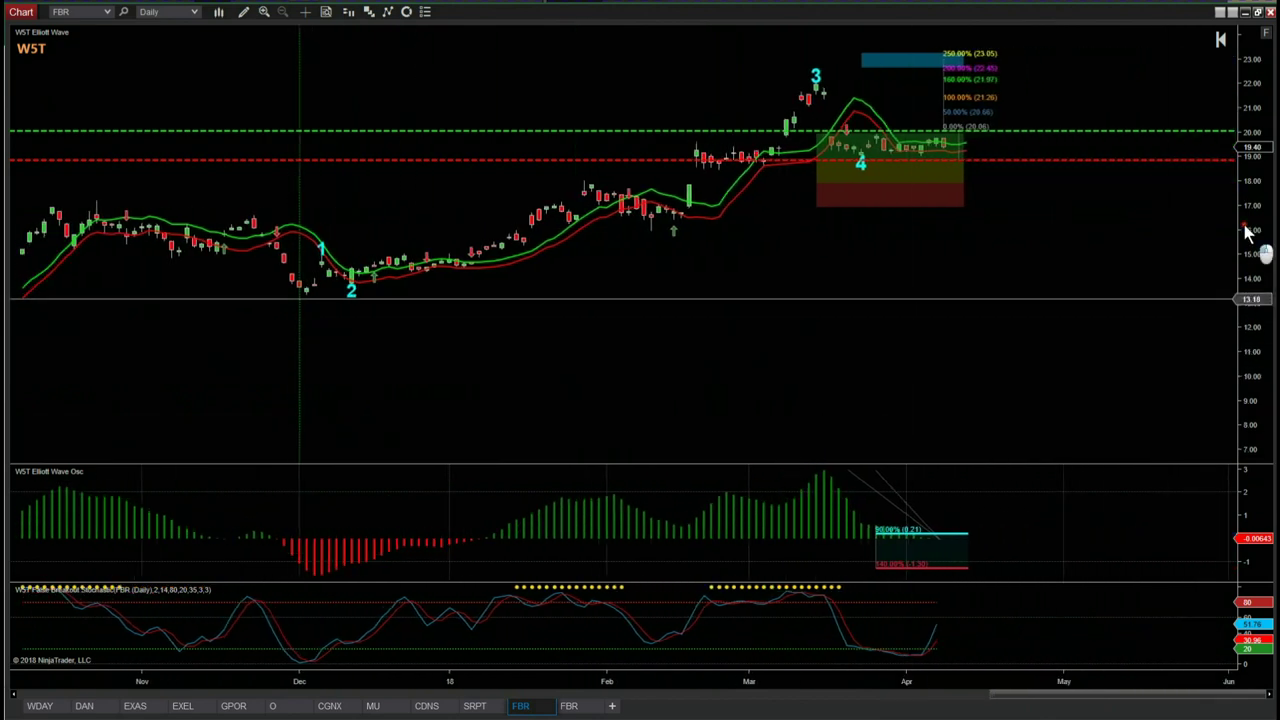
pyautogui.moveTo(1246, 231); pyautogui.dragTo(1242, 236)
pyautogui.moveTo(1058, 248); pyautogui.dragTo(1086, 439)
pyautogui.moveTo(1256, 373); pyautogui.dragTo(1248, 354)
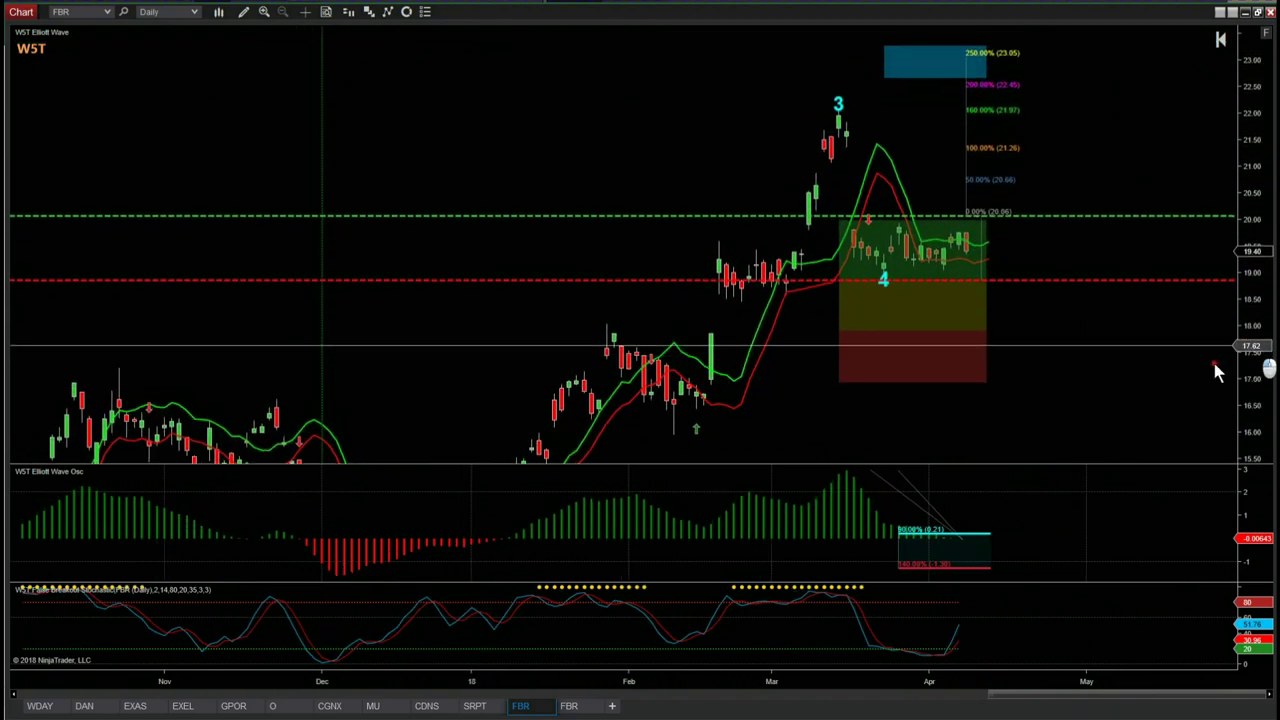
pyautogui.scroll(3, 1147, 418)
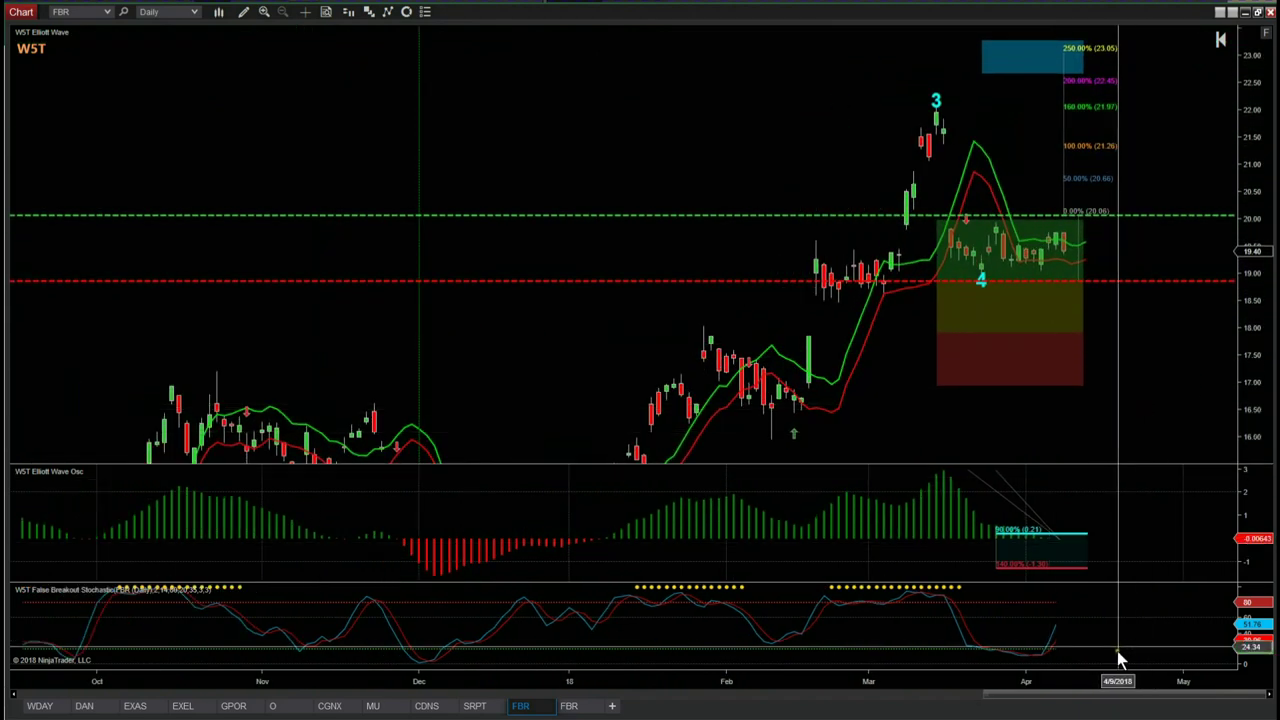
pyautogui.moveTo(1117, 665); pyautogui.dragTo(727, 651)
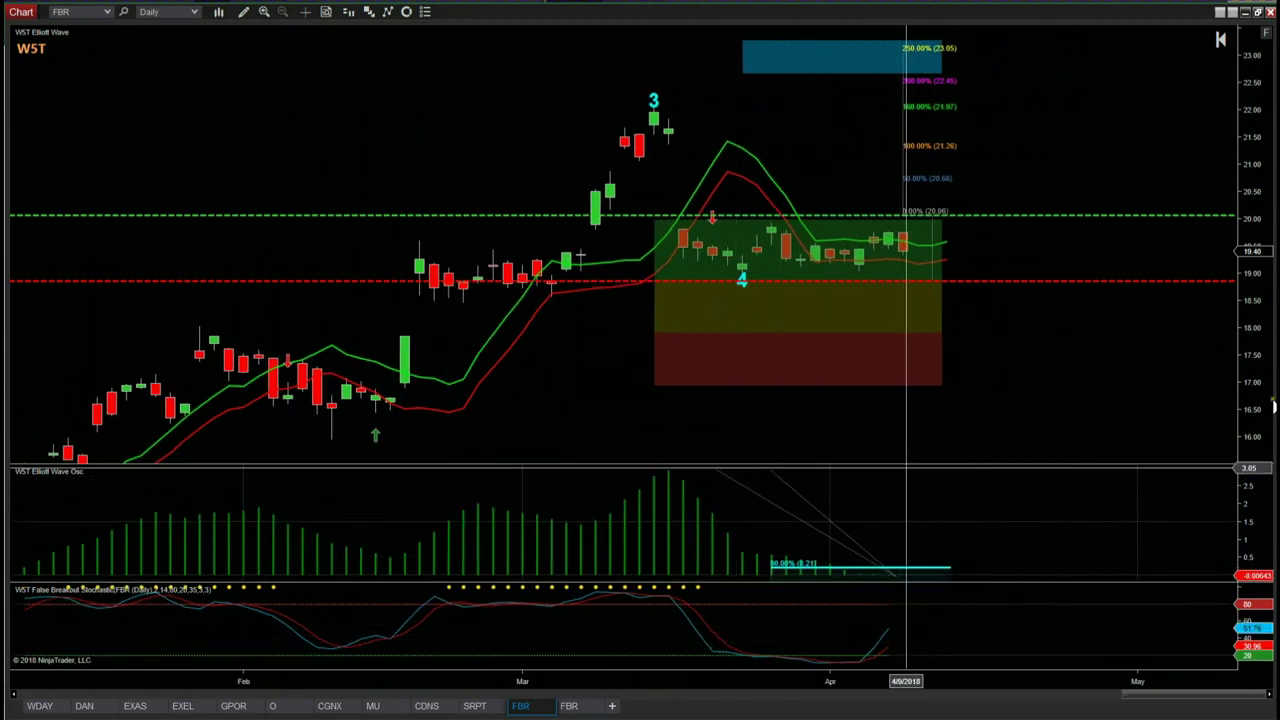
# - Rescale the Elliott Wave oscillator to fit its 90% and 140% pullback levels, and examine the wave 4 low
pyautogui.moveTo(1252, 503); pyautogui.dragTo(1262, 540)
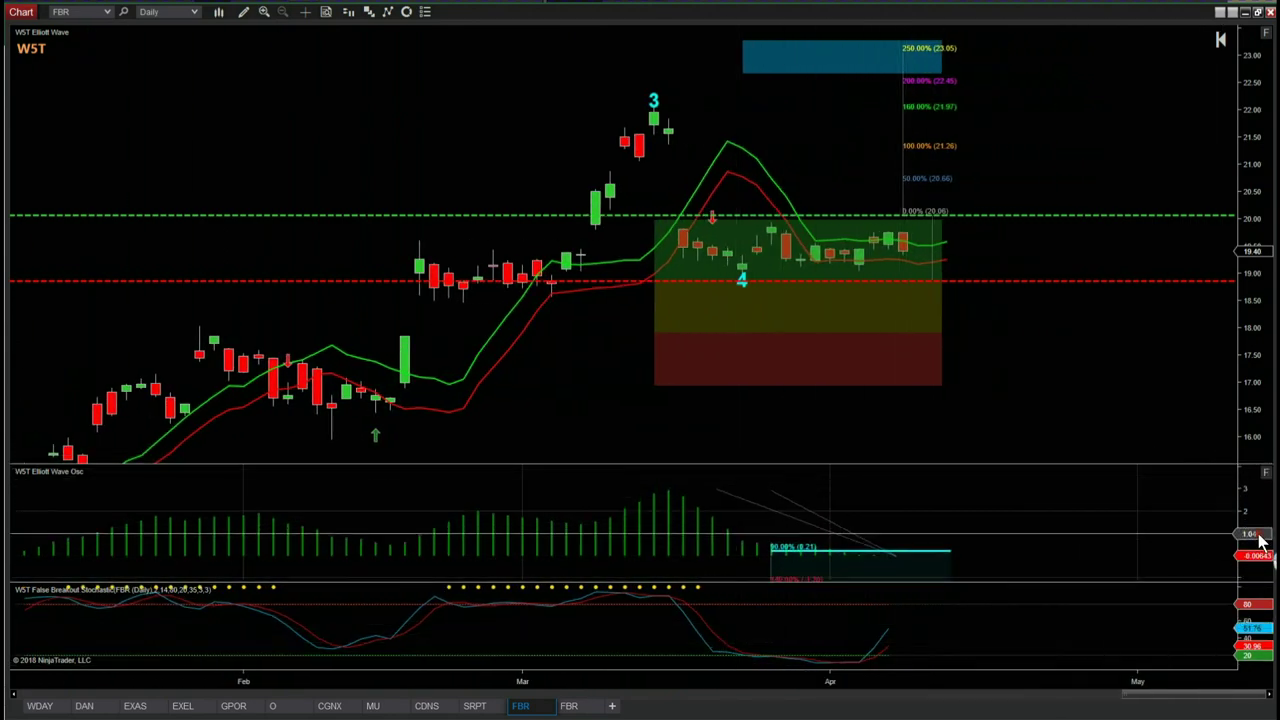
pyautogui.click(1098, 532)
pyautogui.moveTo(1099, 535); pyautogui.dragTo(1113, 524)
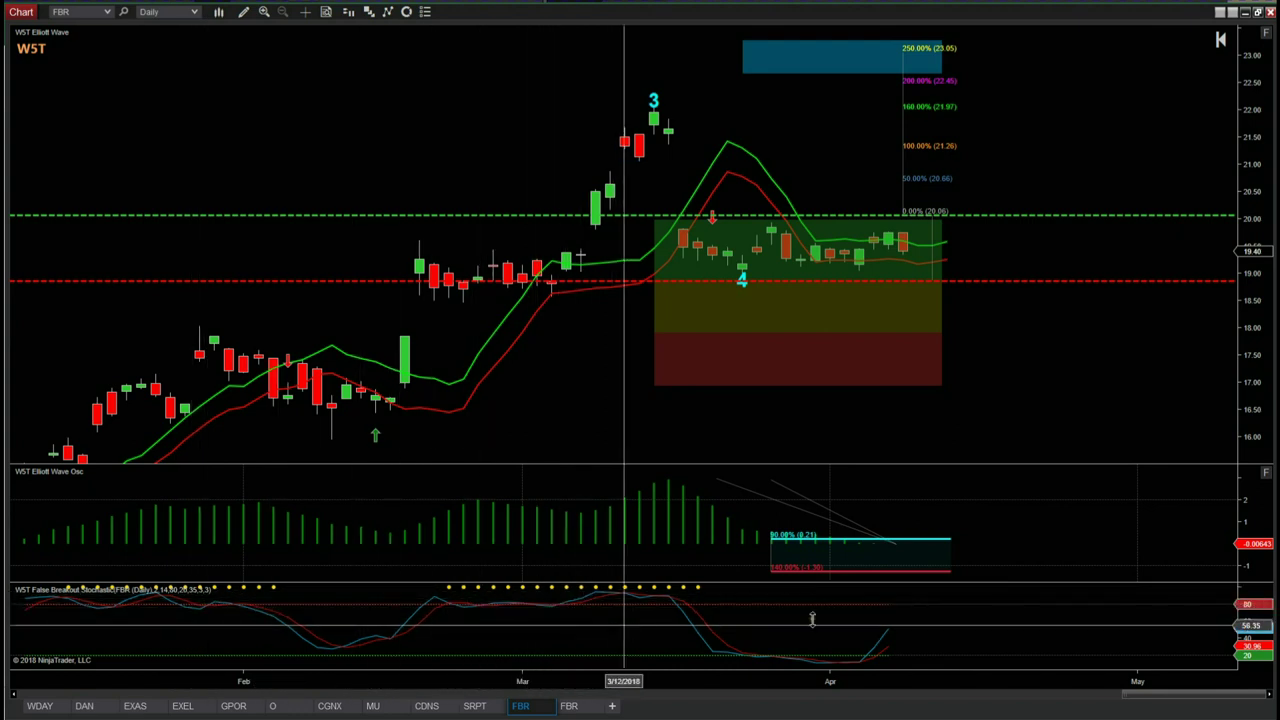
pyautogui.click(741, 278)
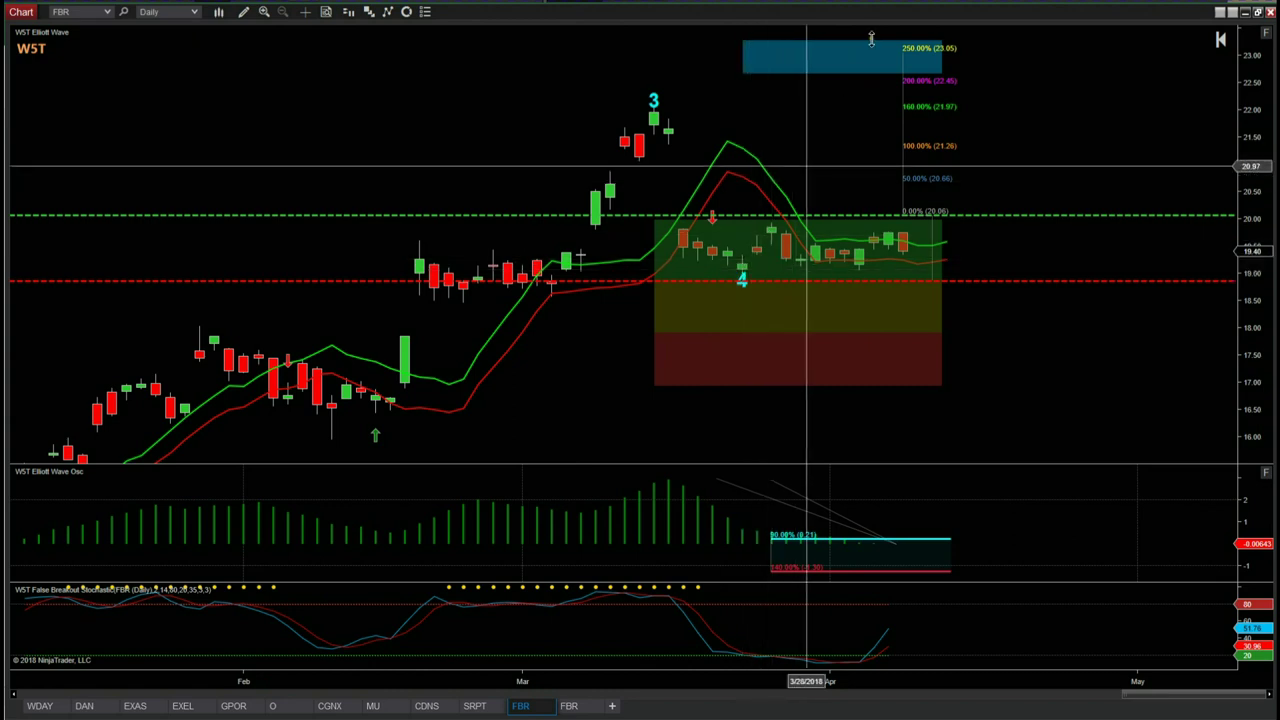